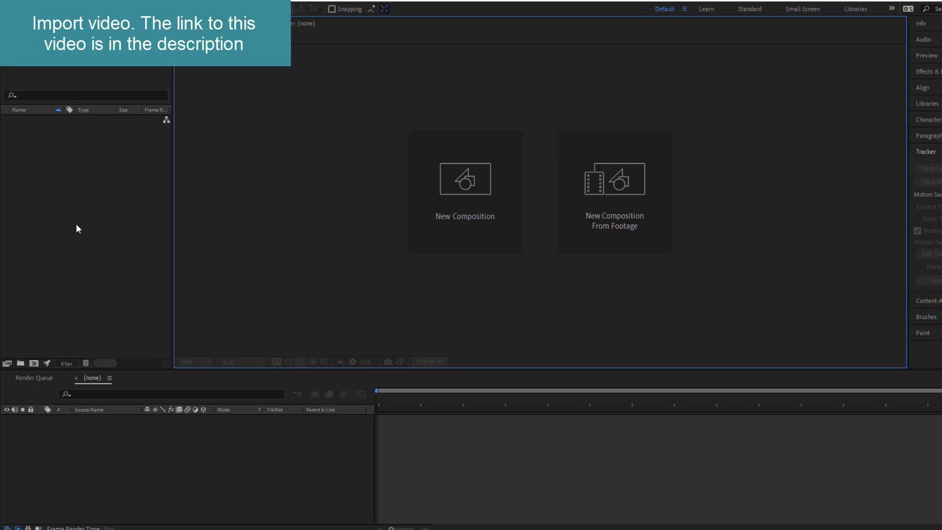
# Step: Import the 324_v.mp4 video and create a composition from it
pyautogui.rightClick(76, 229)
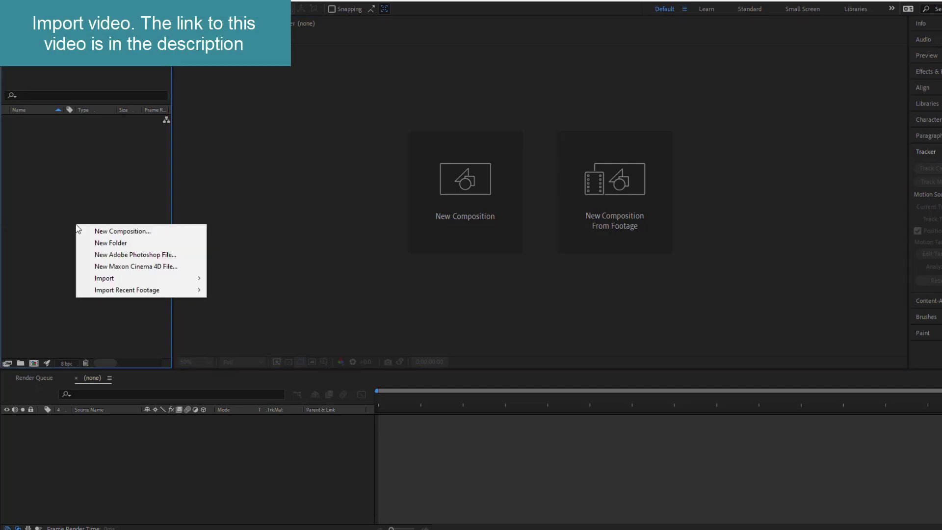
pyautogui.moveTo(133, 276)
pyautogui.click(254, 280)
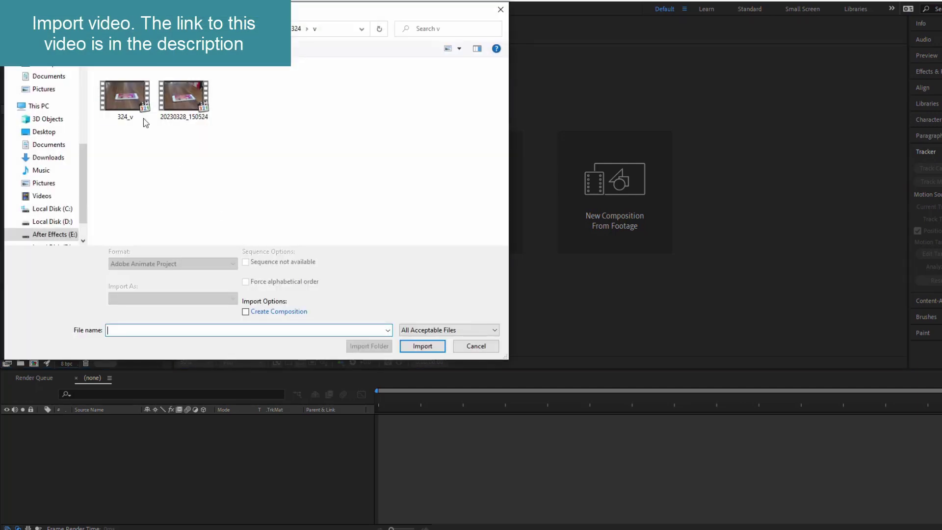
pyautogui.click(416, 350)
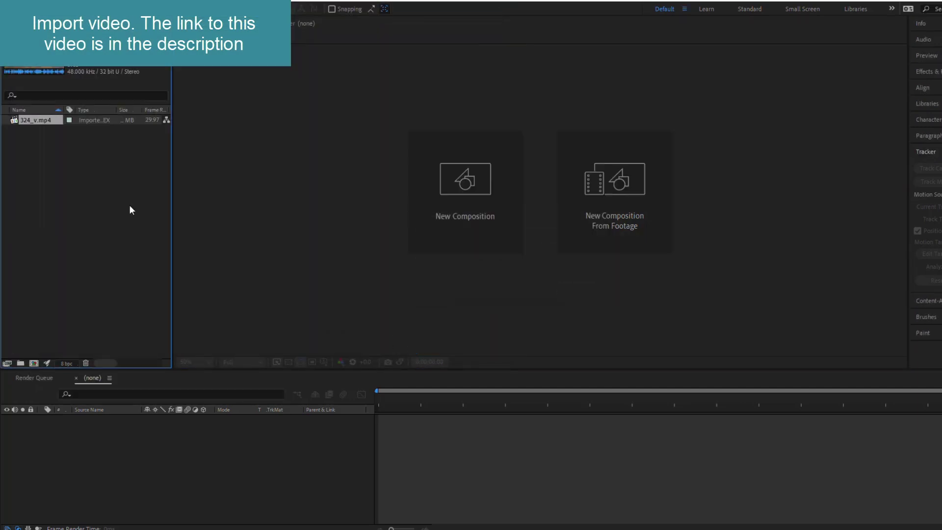
pyautogui.moveTo(39, 123); pyautogui.dragTo(34, 366)
# Step: Preview the phone footage, then return the playhead to the start of the clip
pyautogui.press('space')
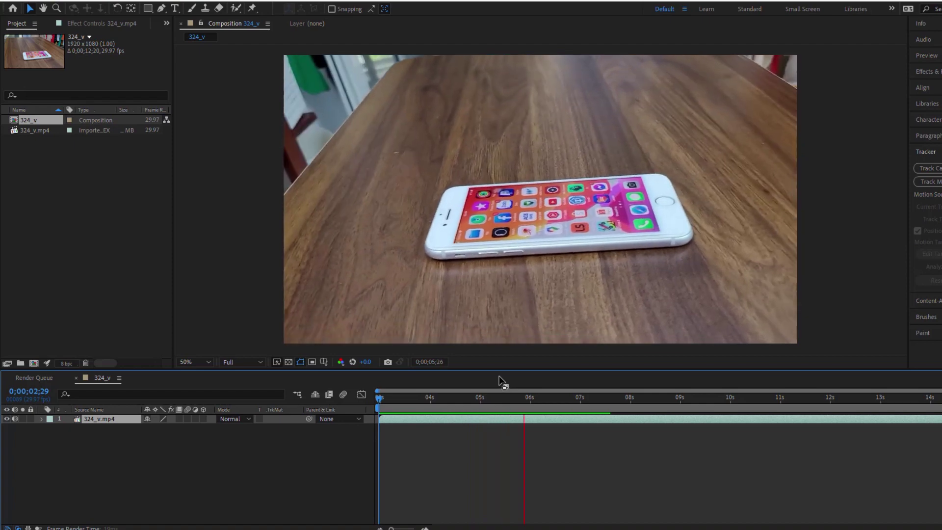
pyautogui.click(465, 196)
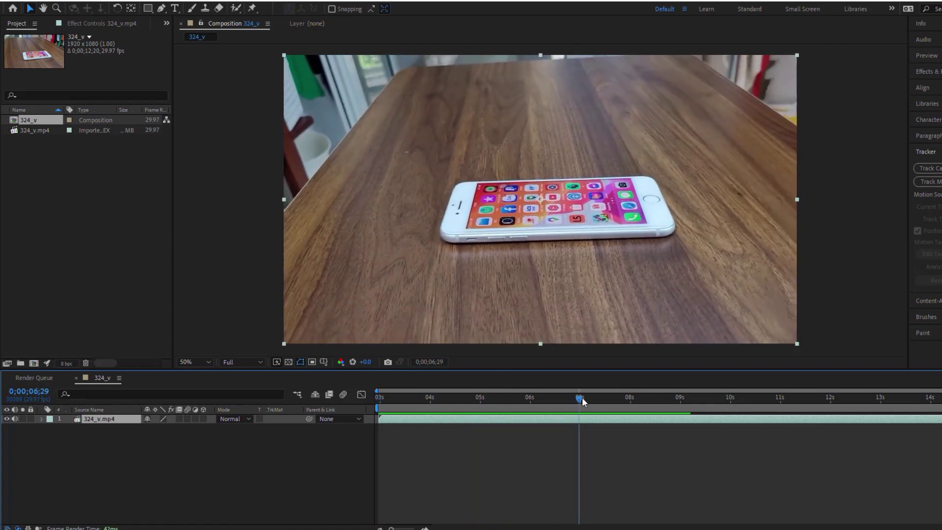
pyautogui.moveTo(582, 401); pyautogui.dragTo(372, 403)
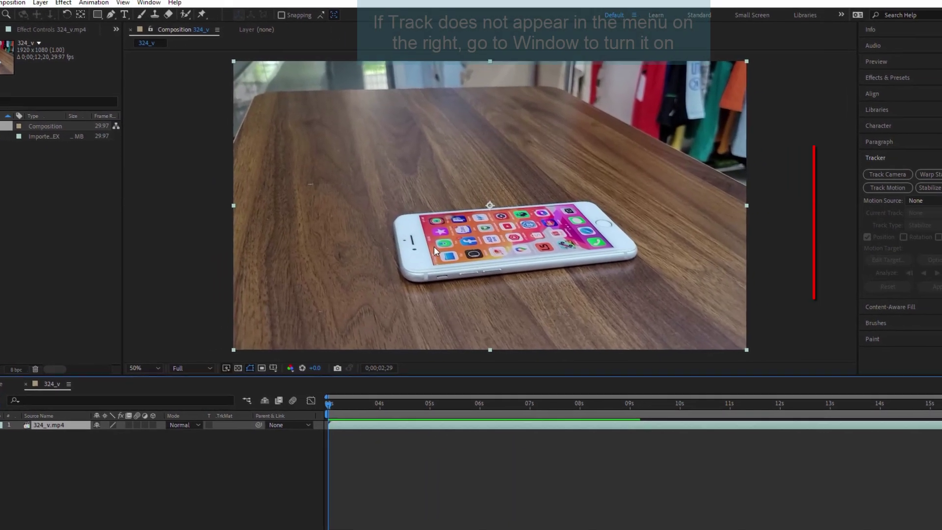
# Step: Check that the Tracker is enabled and run Track Camera on the 324_v.mp4 layer
pyautogui.click(149, 2)
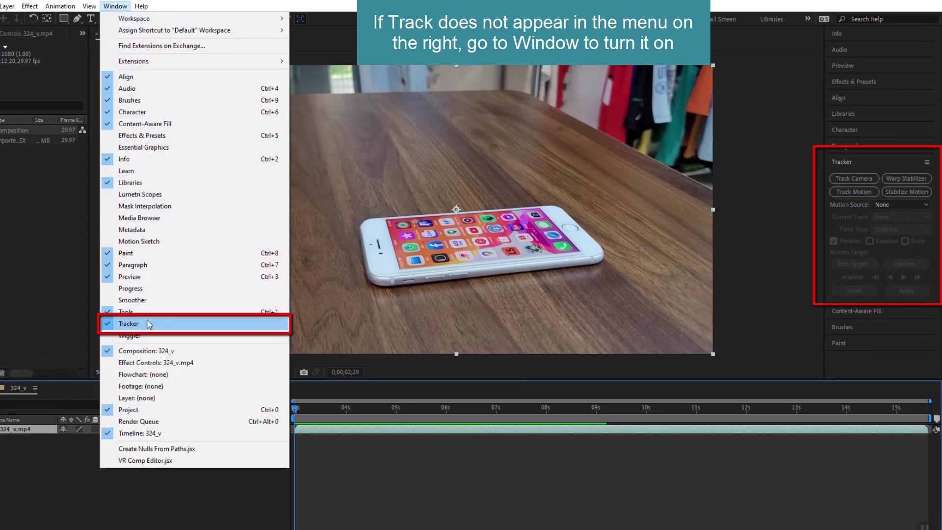
pyautogui.click(846, 270)
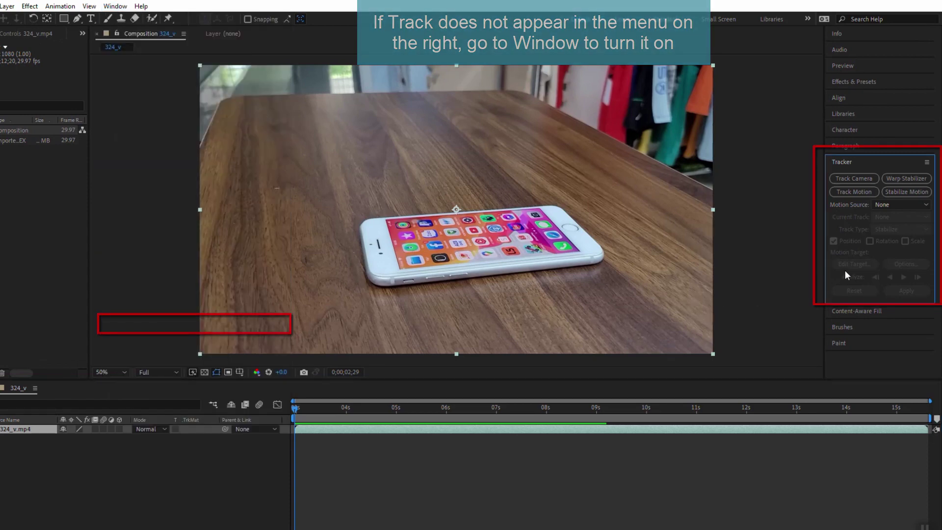
pyautogui.click(856, 178)
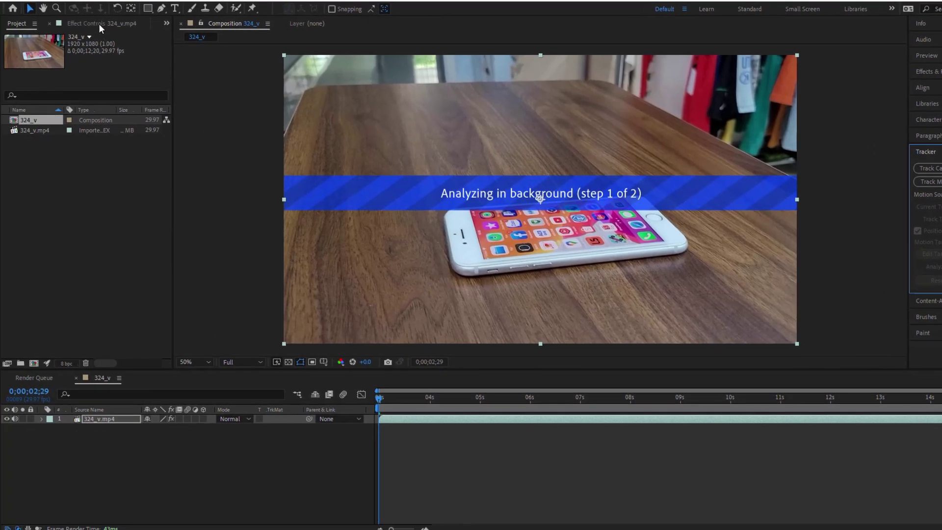
# Step: Set the ground plane and origin from track points on the phone's screen, and create the 3D tracker camera
pyautogui.click(99, 23)
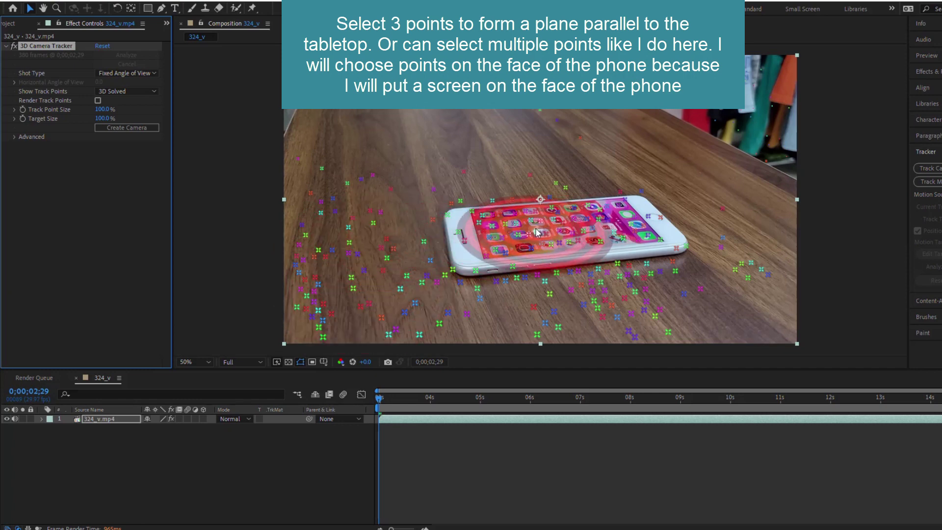
pyautogui.click(524, 247)
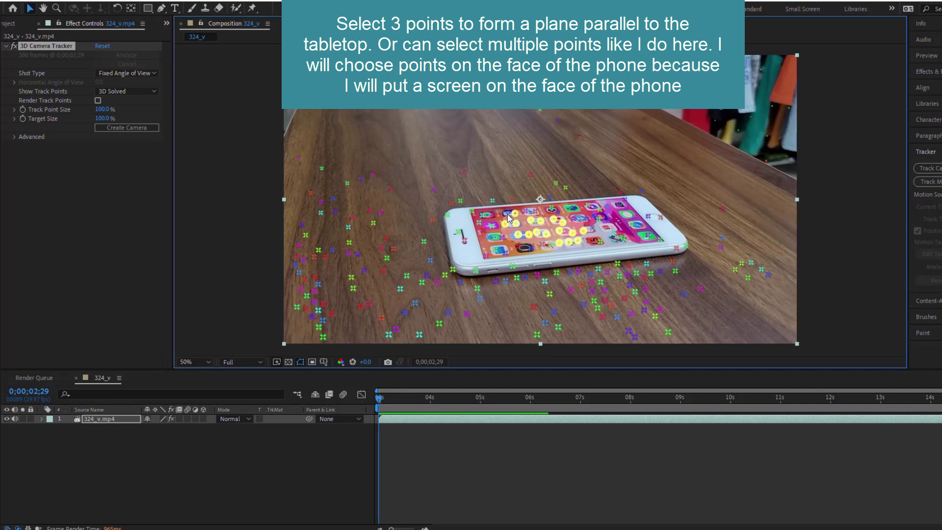
pyautogui.rightClick(553, 226)
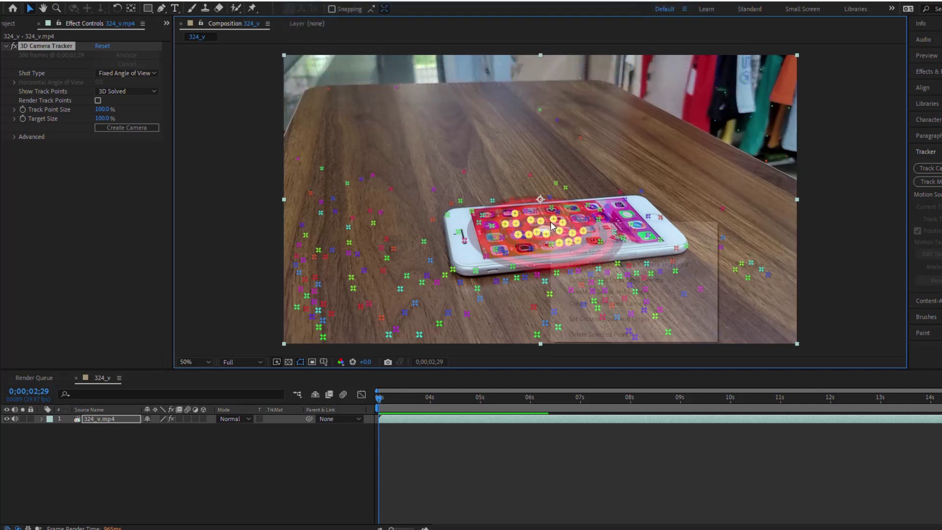
pyautogui.click(618, 320)
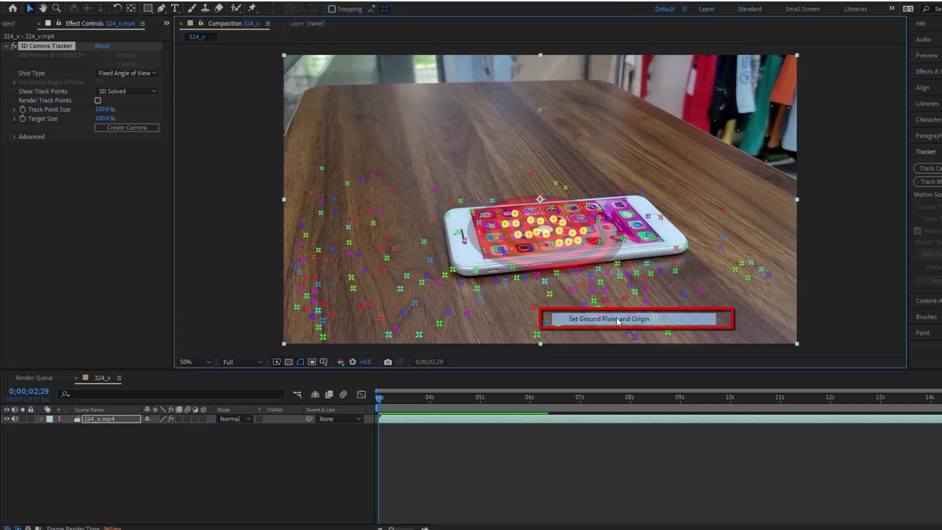
pyautogui.click(132, 129)
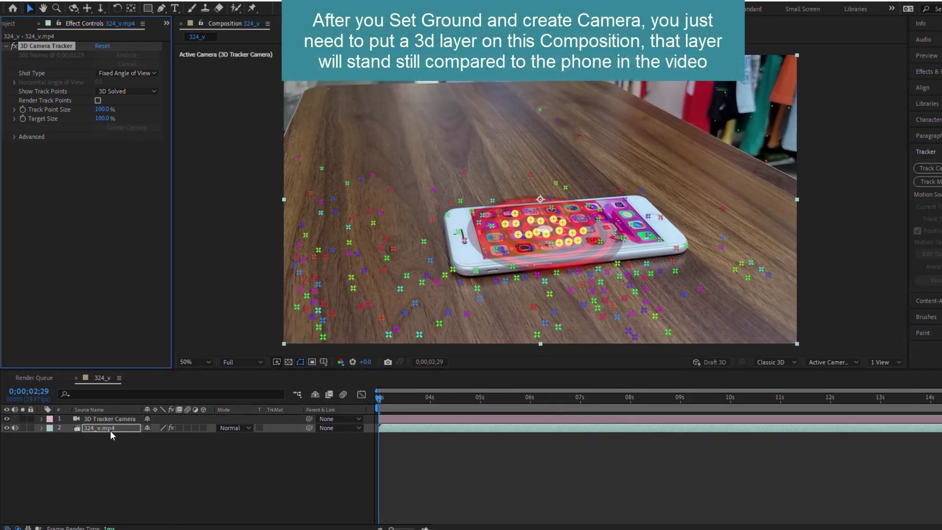
# Step: Add a 1080 × 1080 px royal blue solid to the 324_v composition and make it a 3D layer
pyautogui.rightClick(125, 443)
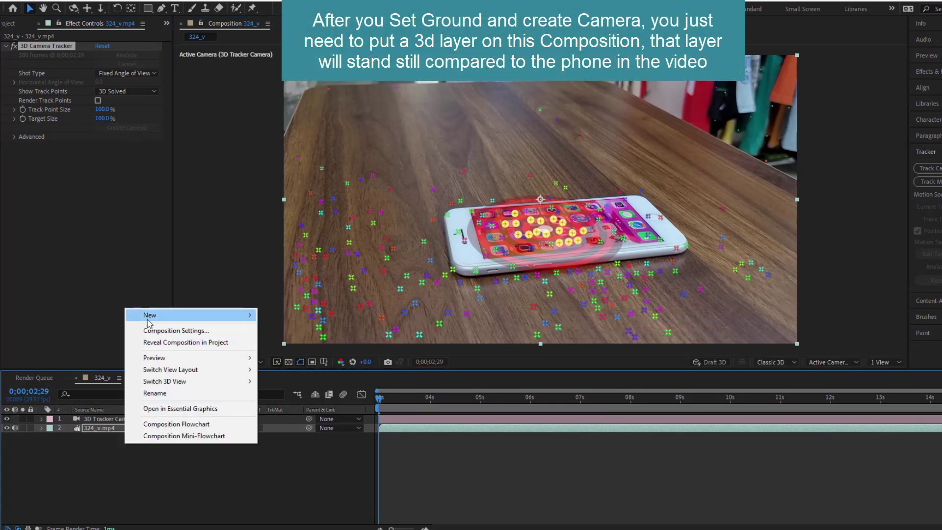
pyautogui.moveTo(155, 320)
pyautogui.click(280, 342)
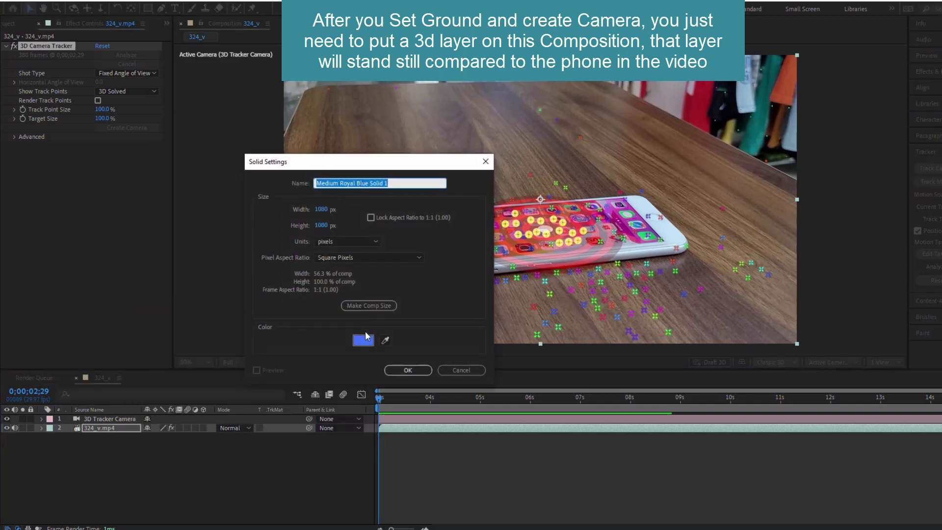
pyautogui.click(402, 371)
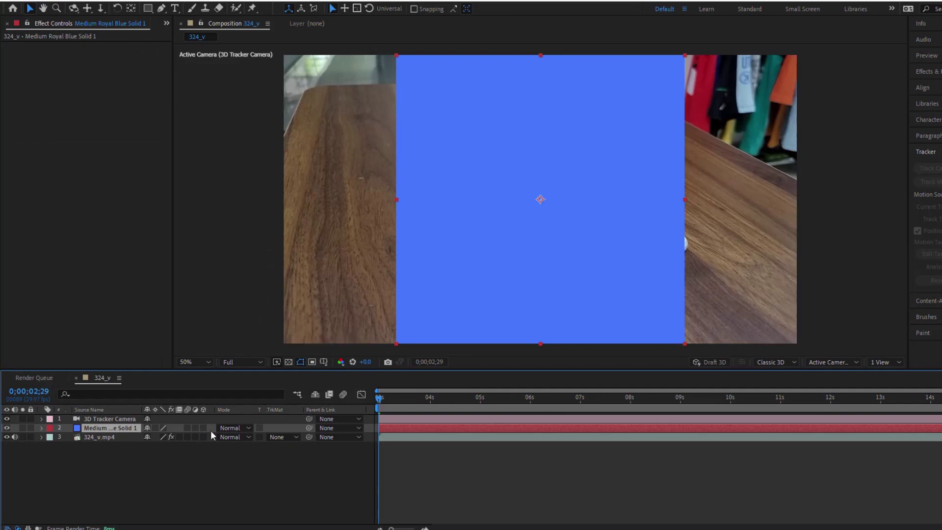
pyautogui.click(204, 427)
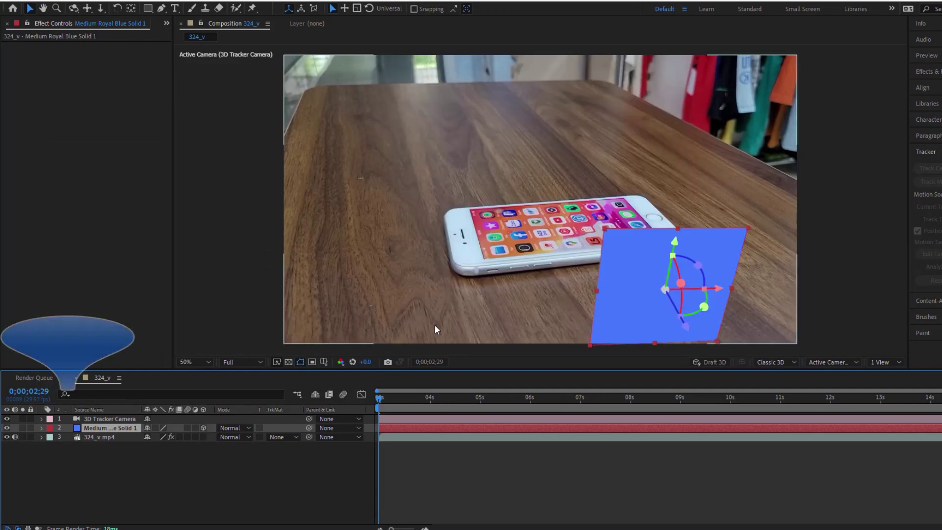
# Step: Preview how the blue solid follows the tracked footage, then return the playhead to the clip's start
pyautogui.press('space')
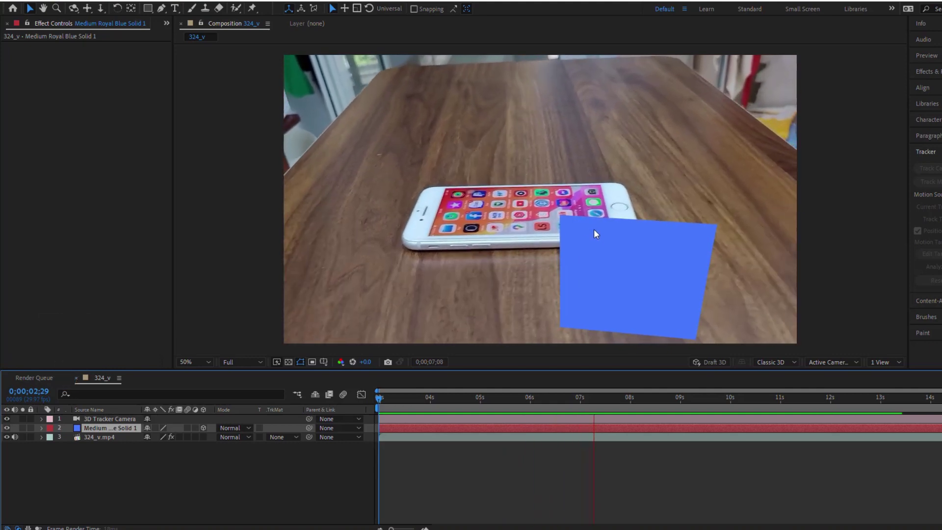
pyautogui.click(699, 399)
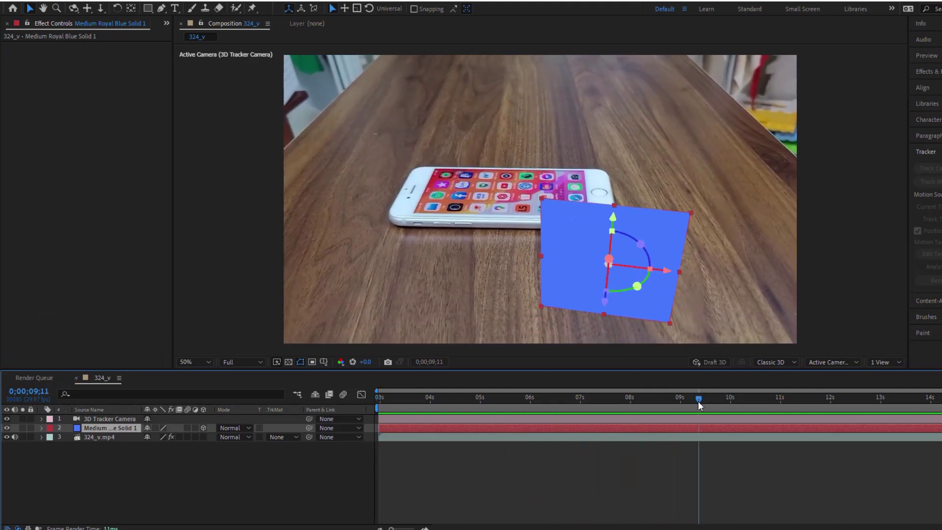
pyautogui.moveTo(698, 401); pyautogui.dragTo(369, 410)
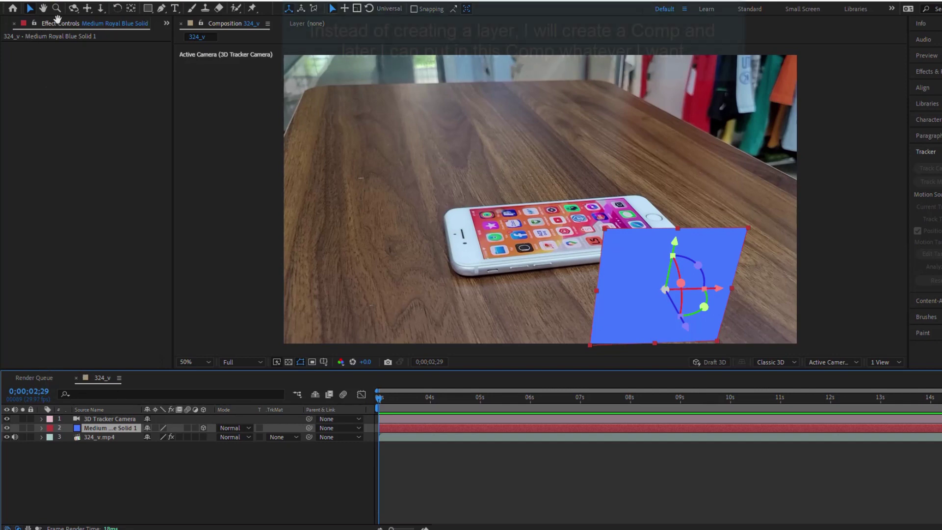
# Step: Create a new 1080 × 1080 px composition at 29.97 fps with a duration of 0;00;12;20
pyautogui.hotkey('ctrl', '0')
pyautogui.rightClick(54, 201)
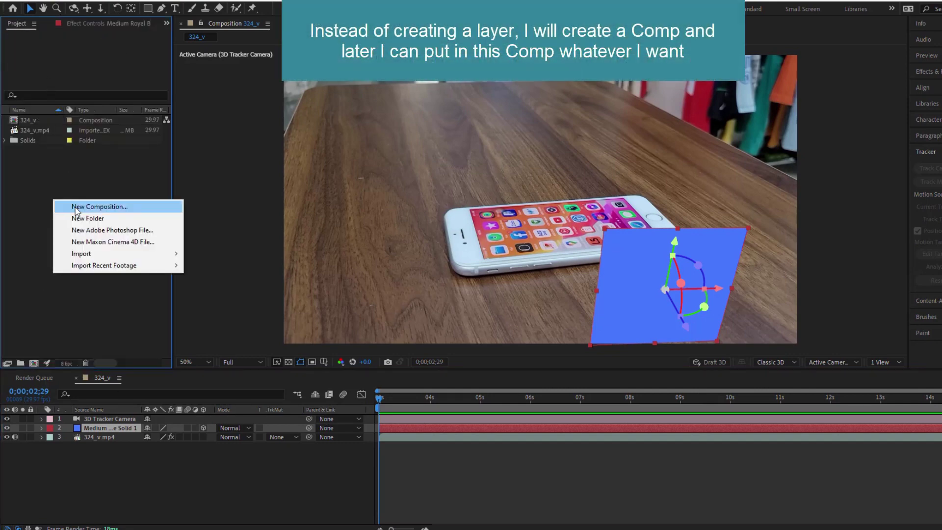
pyautogui.click(74, 207)
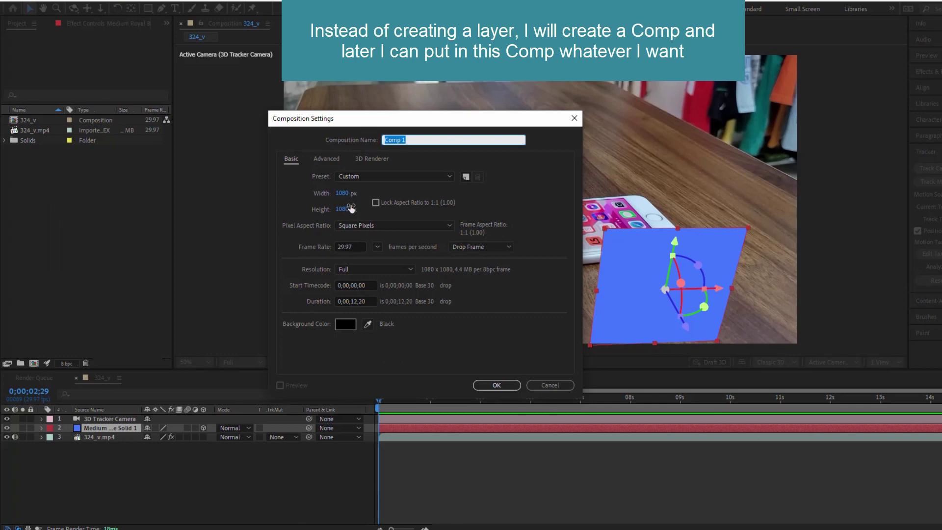
pyautogui.click(496, 385)
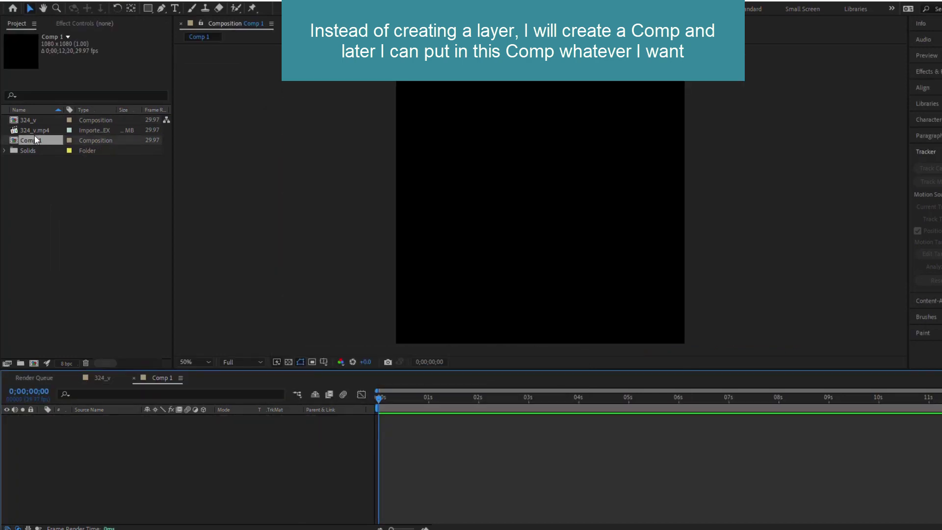
# Step: Insert Comp 1 into the 324_v composition below the tracker camera and delete the blue solid layer
pyautogui.click(102, 378)
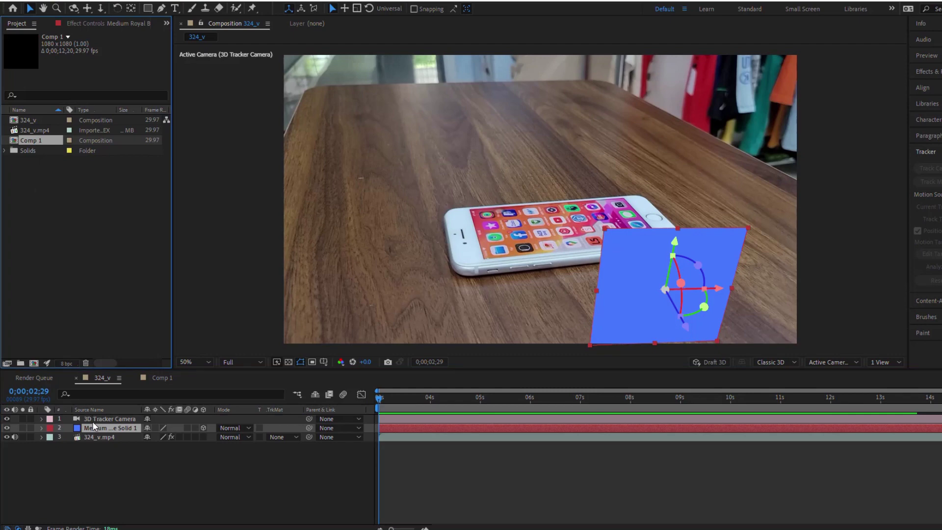
pyautogui.hotkey('ctrl', '/')
pyautogui.click(93, 438)
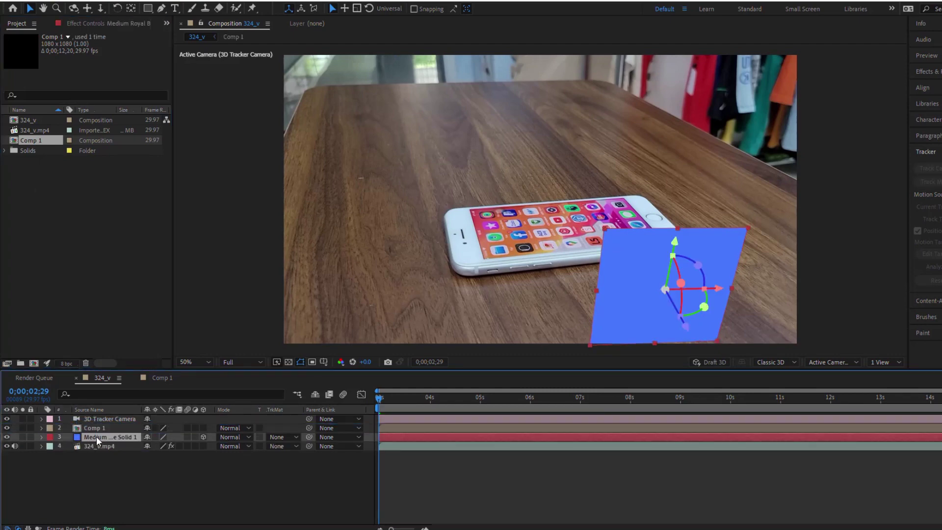
pyautogui.press('Delete')
# Step: Open Comp 1 and add a 1080 × 1080 px royal blue solid as its background
pyautogui.click(92, 428)
pyautogui.doubleClick(92, 428)
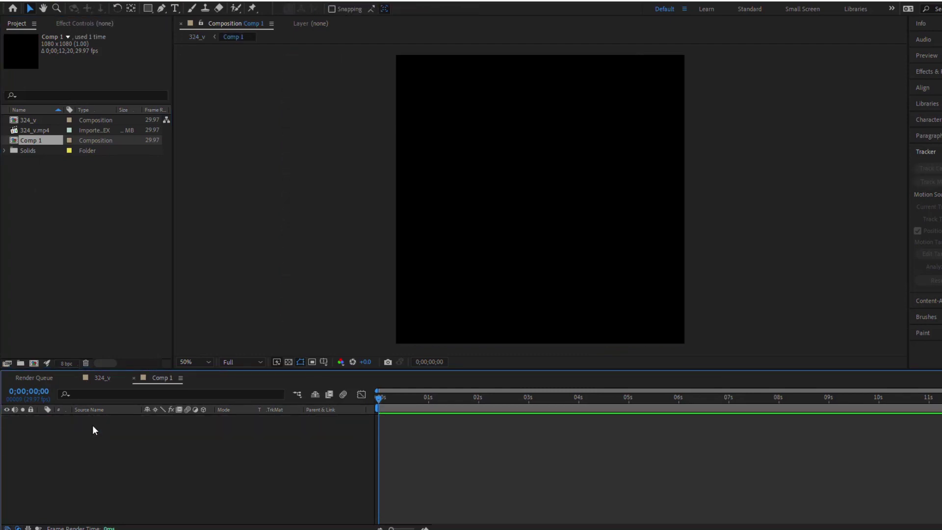
pyautogui.rightClick(102, 439)
pyautogui.moveTo(133, 318)
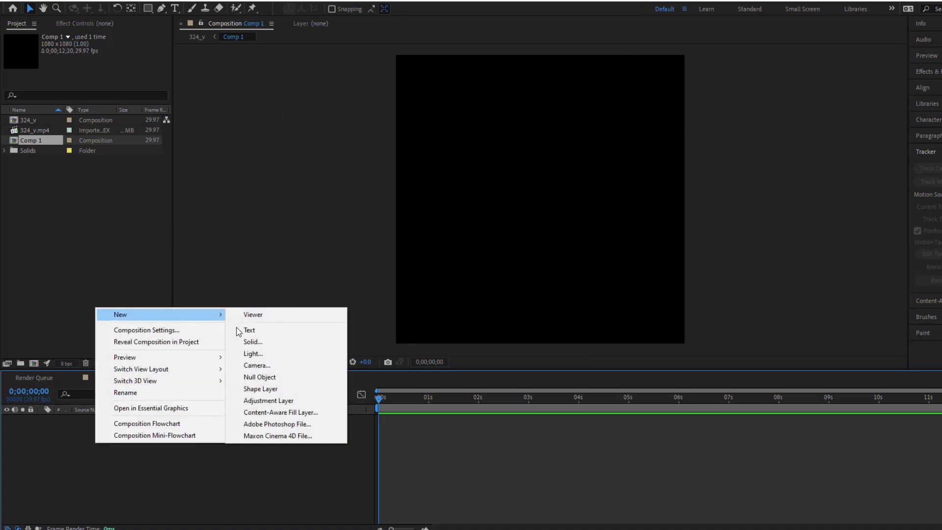
pyautogui.click(262, 343)
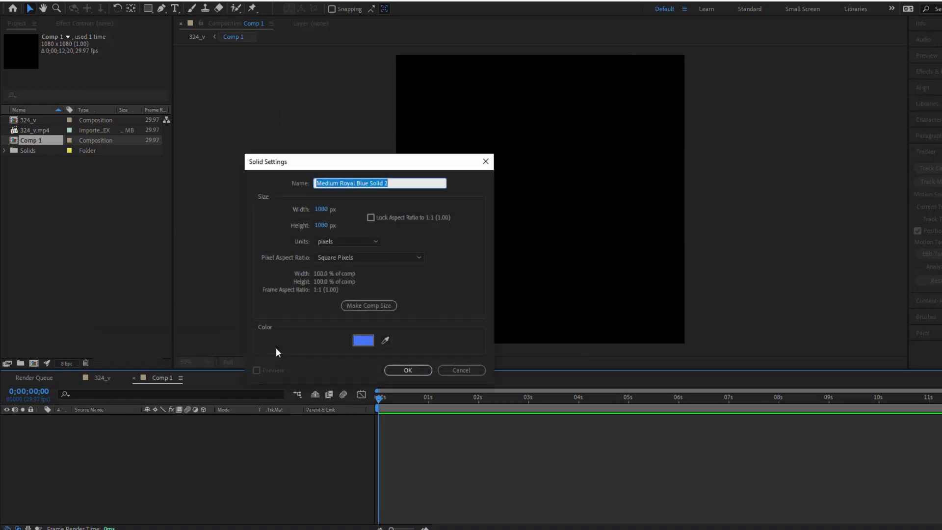
pyautogui.click(409, 369)
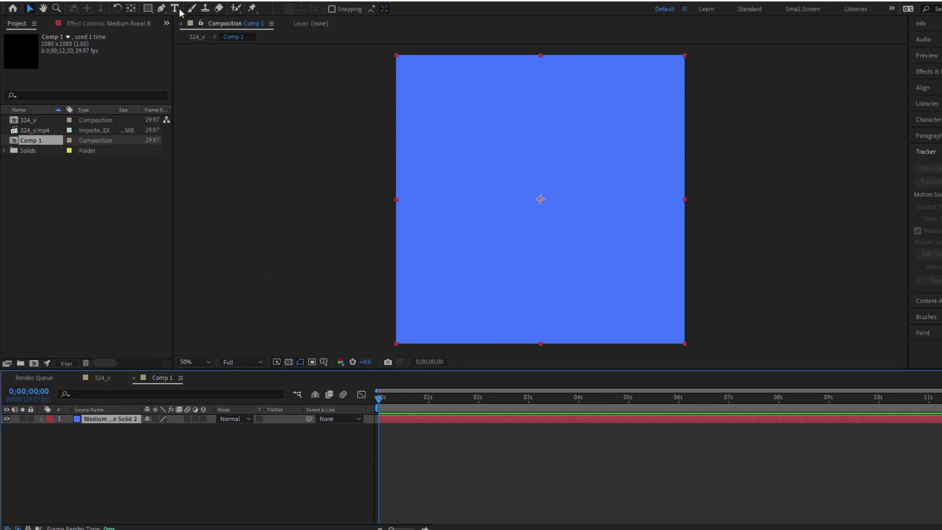
# Step: Add the text "OCTOPUS" in Comp 1 and center it horizontally and vertically in the composition
pyautogui.click(450, 127)
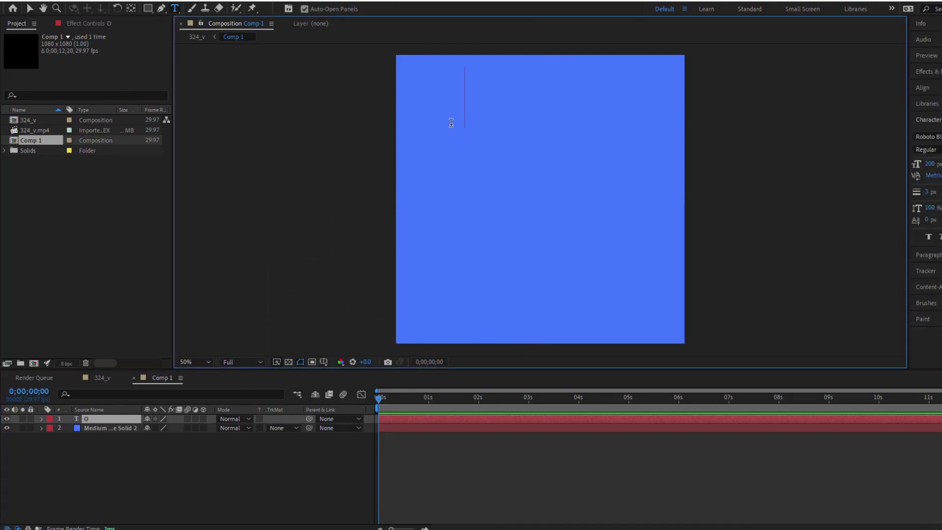
pyautogui.write('OCTOPUS')
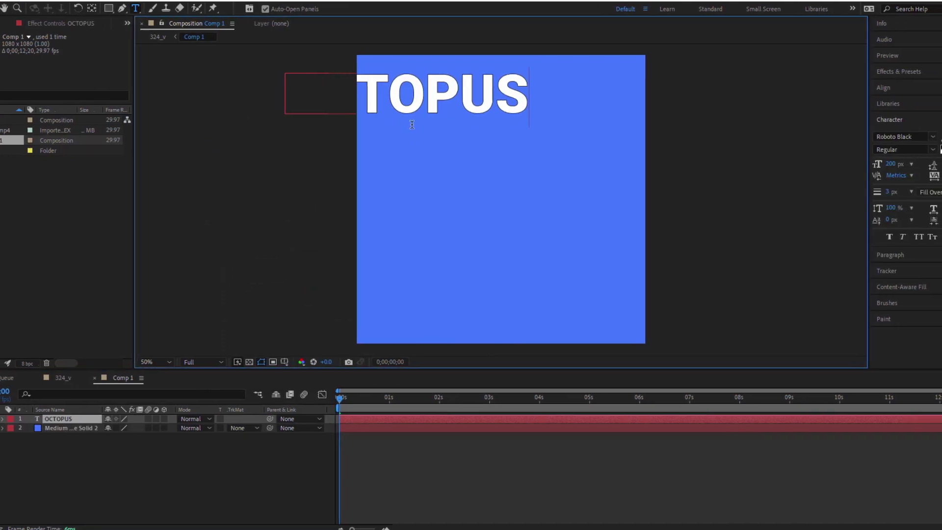
pyautogui.click(839, 88)
pyautogui.click(853, 114)
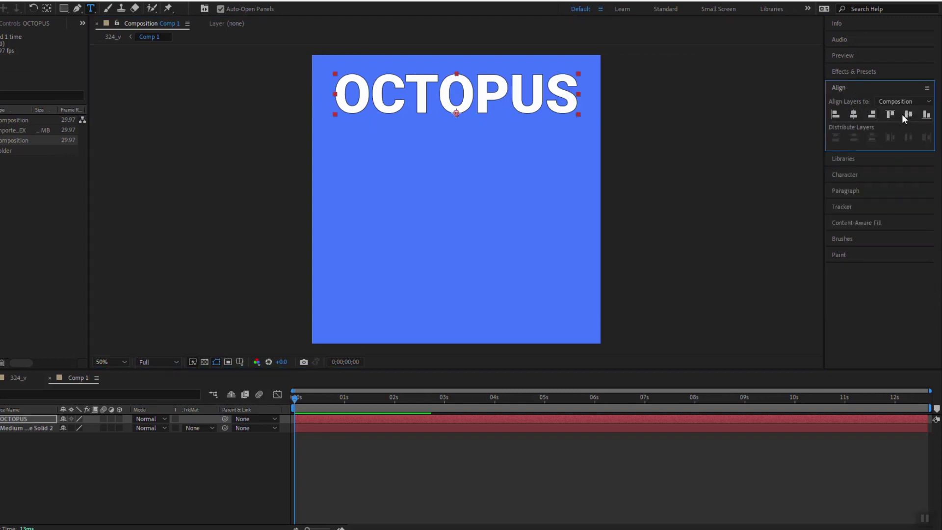
pyautogui.click(908, 114)
# Step: Return to the 324_v composition and make the Comp 1 layer a 3D layer
pyautogui.click(56, 378)
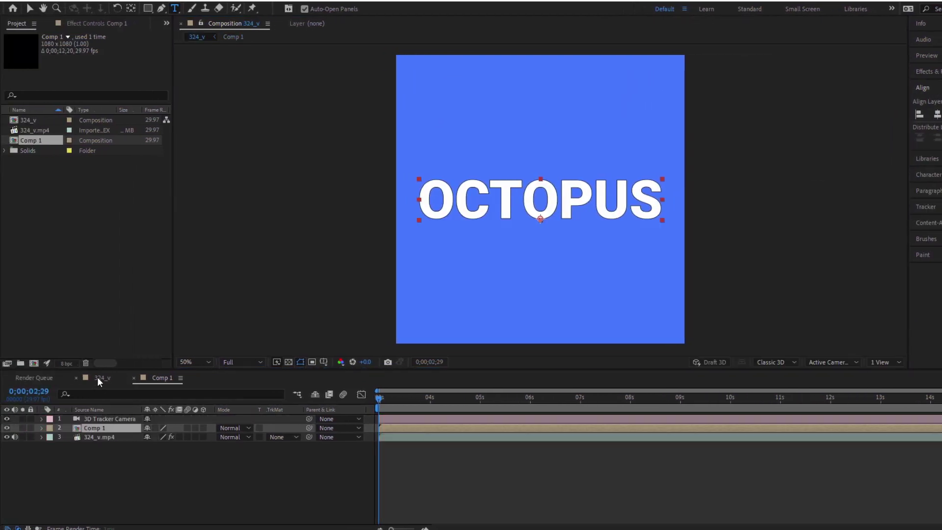
pyautogui.press('v')
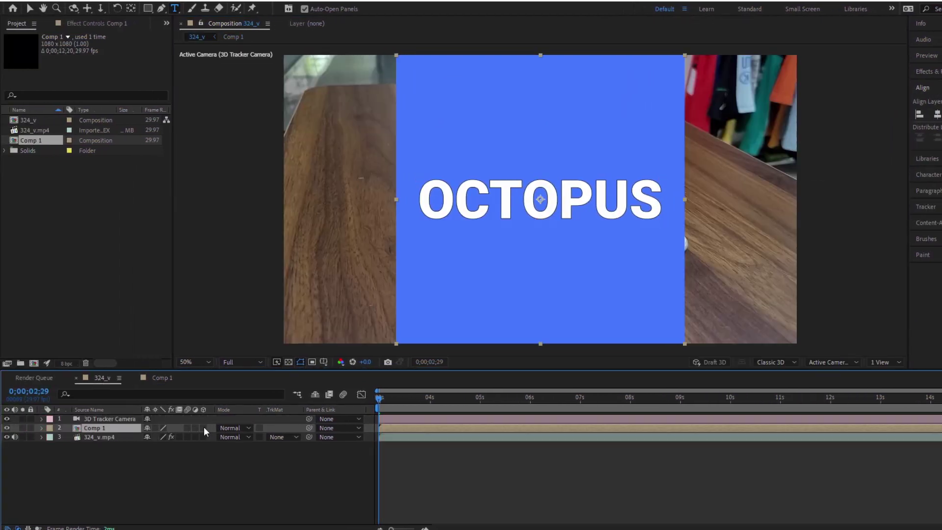
pyautogui.click(203, 428)
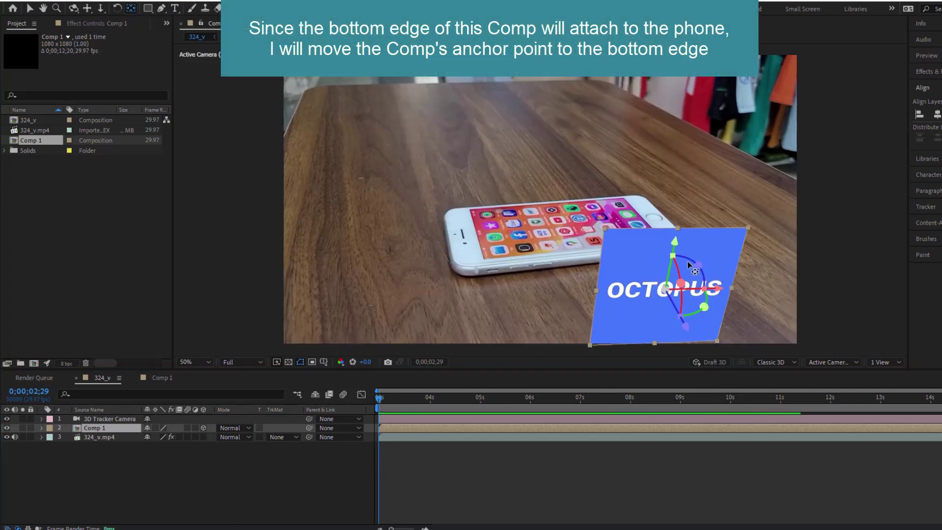
# Step: Move Comp 1's anchor point from its center down to the middle of its bottom edge
pyautogui.press('y')
pyautogui.moveTo(678, 247); pyautogui.dragTo(676, 271)
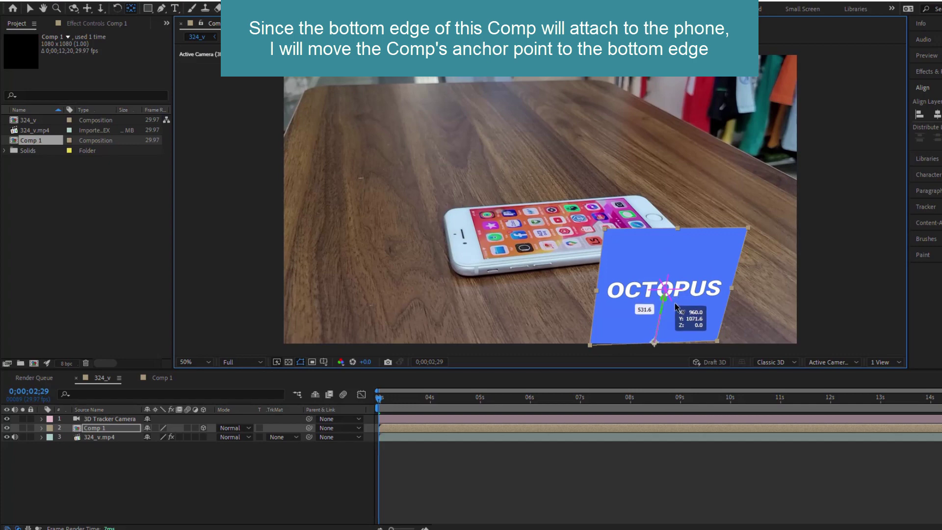
pyautogui.moveTo(675, 307); pyautogui.dragTo(663, 311)
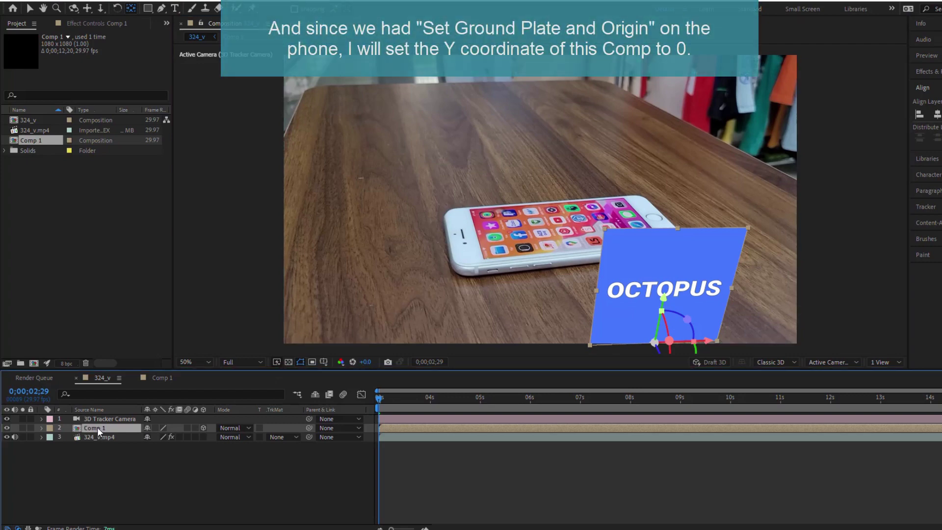
# Step: Set the Y position of the Comp 1 layer to 0
pyautogui.press('p')
pyautogui.click(31, 9)
pyautogui.click(121, 411)
pyautogui.press('p')
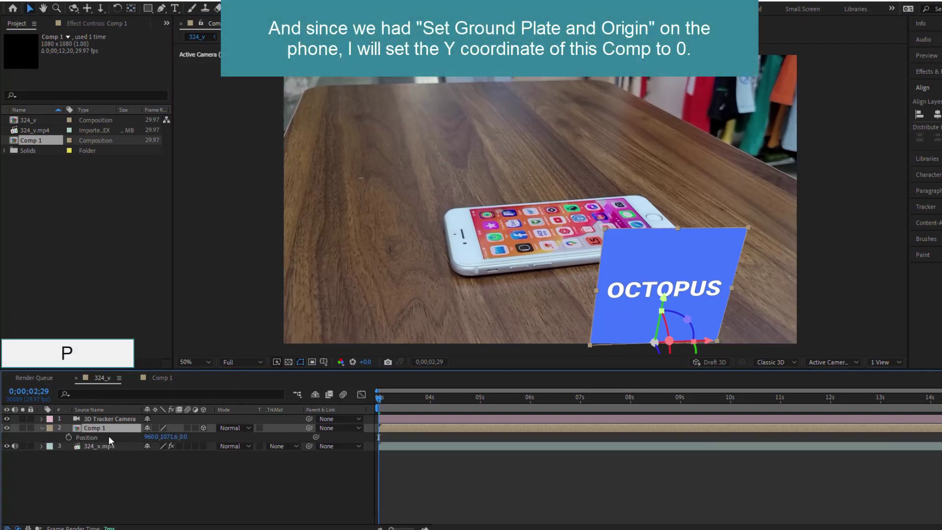
pyautogui.click(169, 437)
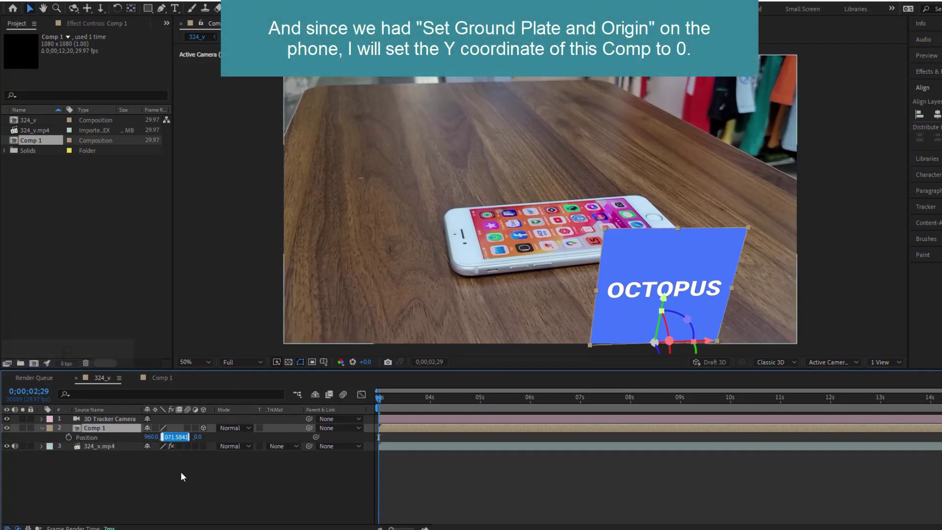
pyautogui.write('0')
pyautogui.press('Return')
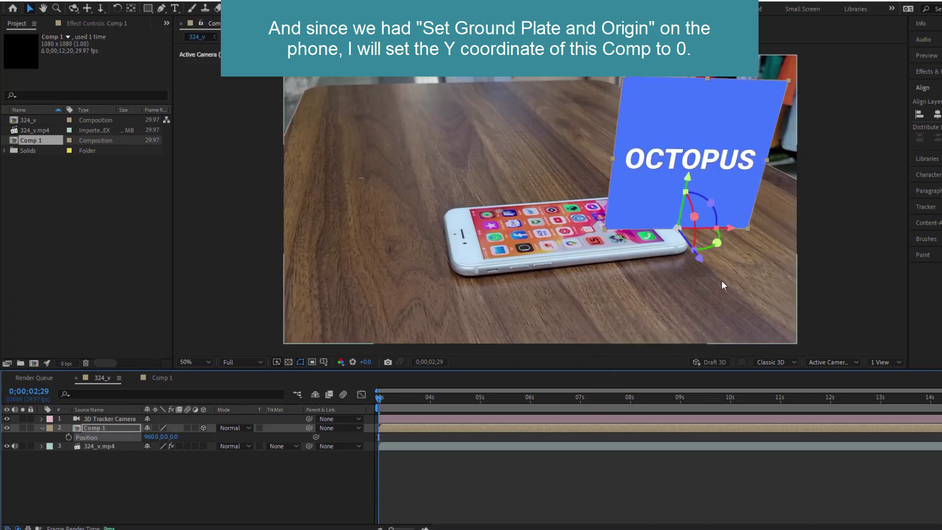
# Step: Move Comp 1 along X and Z onto the phone's earpiece end, at about X -474.3 and Z -29.2, and preview the tracking
pyautogui.moveTo(731, 228); pyautogui.dragTo(534, 268)
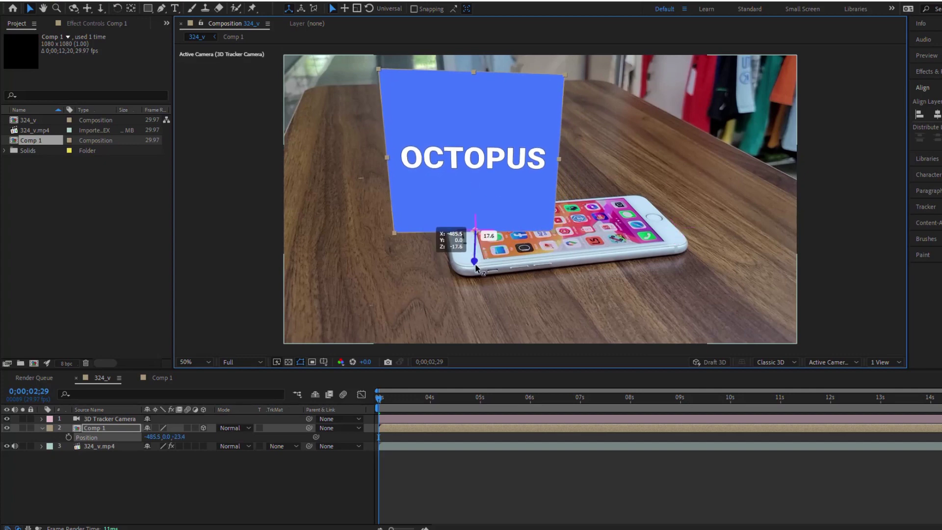
pyautogui.moveTo(534, 231); pyautogui.dragTo(536, 232)
pyautogui.press('space')
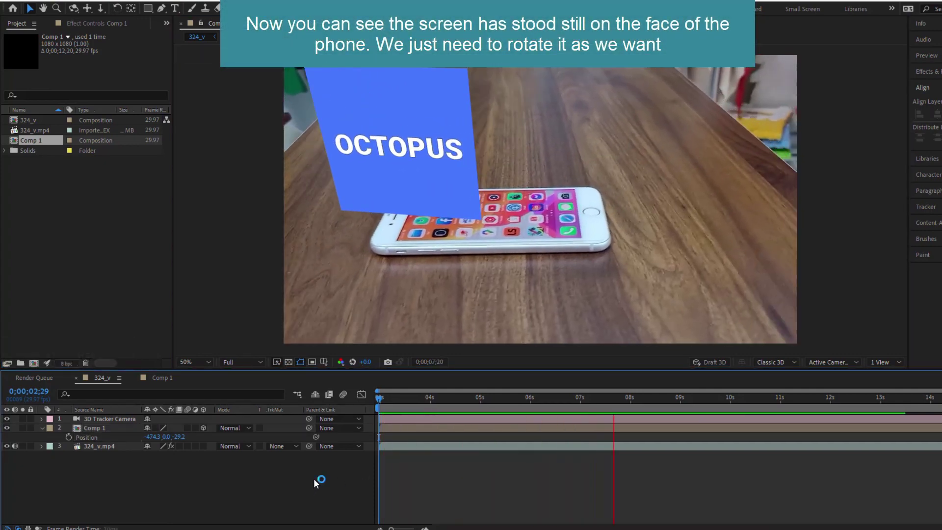
pyautogui.press('space')
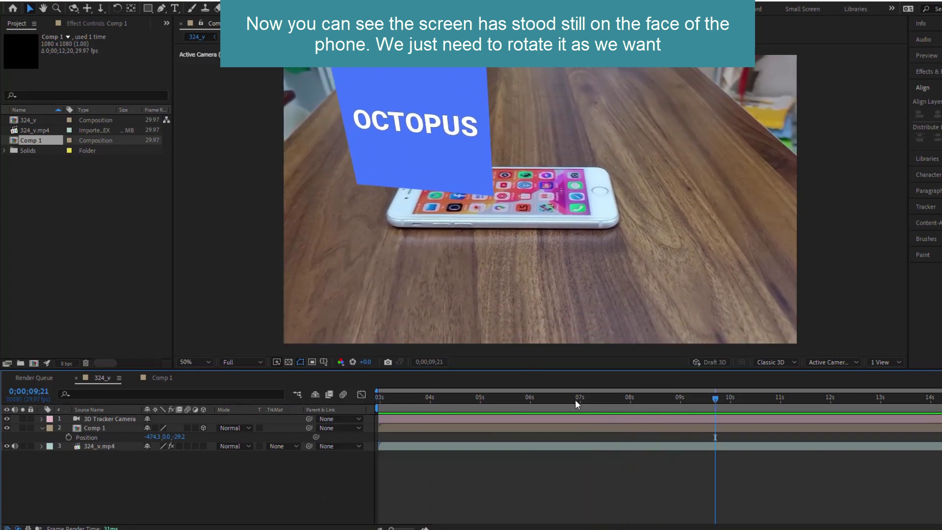
# Step: Lower the opacity of Comp 1 to 40% so the phone can be seen through it
pyautogui.moveTo(718, 401); pyautogui.dragTo(673, 404)
pyautogui.press('t')
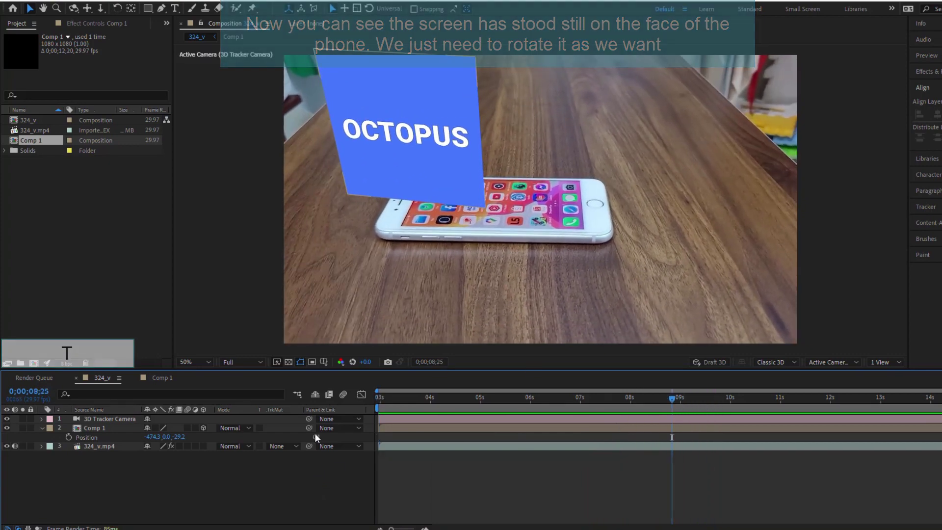
pyautogui.click(101, 428)
pyautogui.click(150, 437)
pyautogui.write('40')
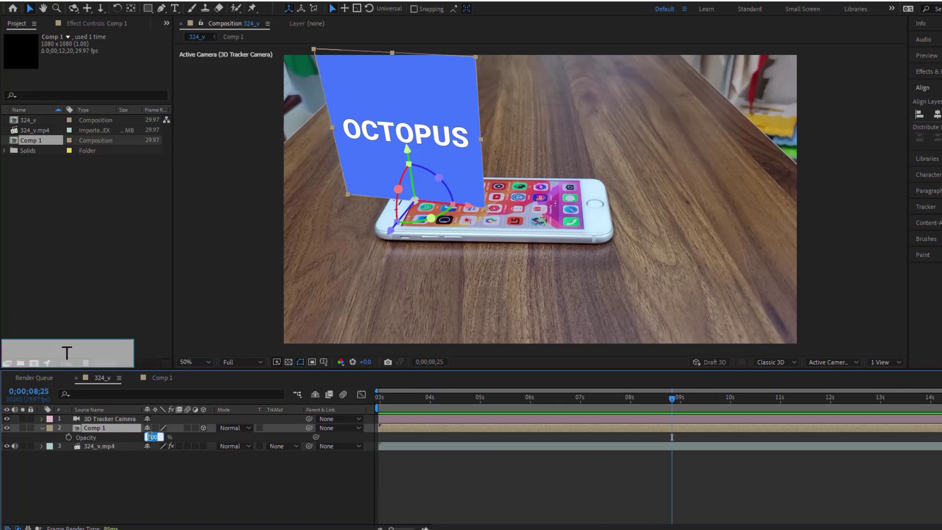
pyautogui.press('Return')
# Step: Turn Comp 1 across the phone's width with a Y orientation of 261° and tilt it back with an X rotation of about -30°
pyautogui.press('r')
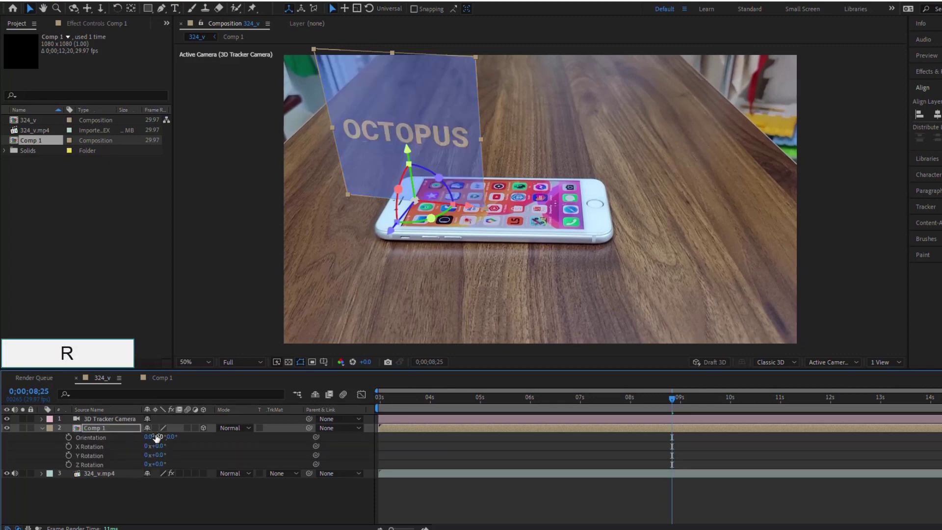
pyautogui.moveTo(158, 437); pyautogui.dragTo(28, 466)
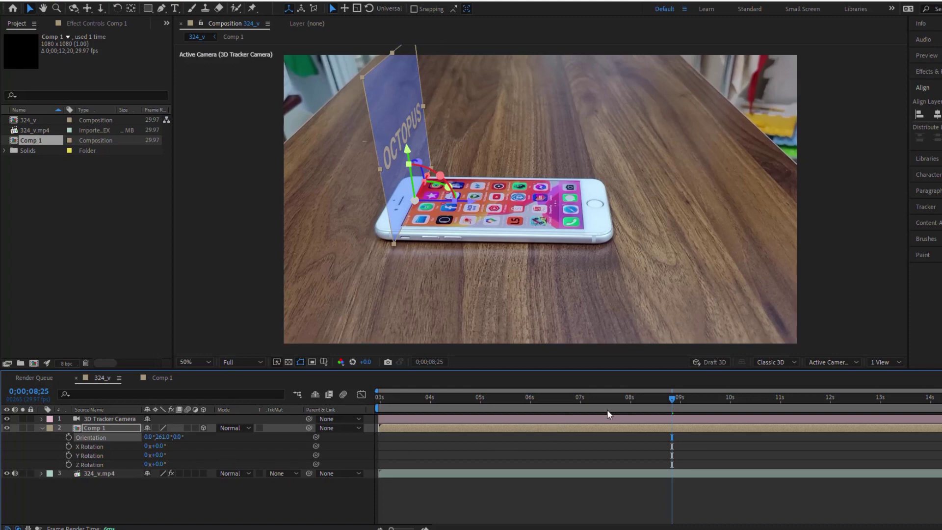
pyautogui.moveTo(671, 401); pyautogui.dragTo(585, 429)
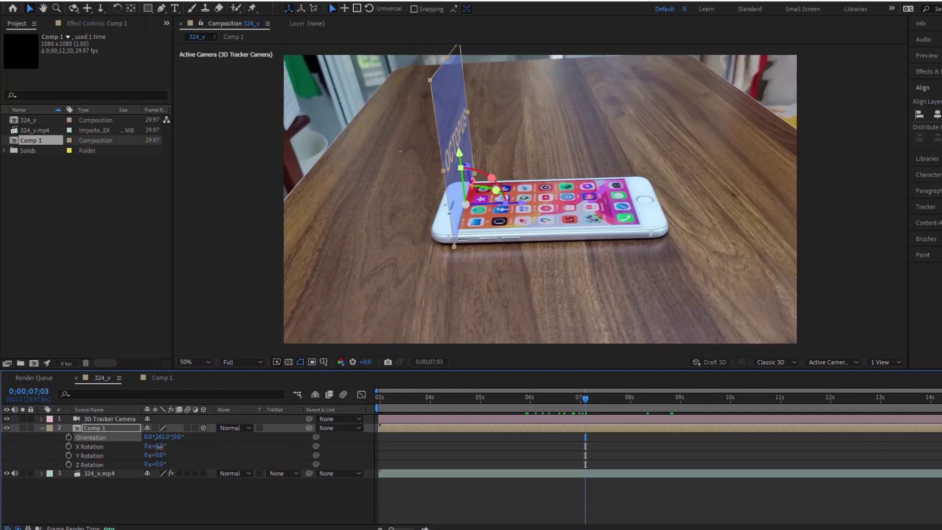
pyautogui.moveTo(159, 447); pyautogui.dragTo(152, 455)
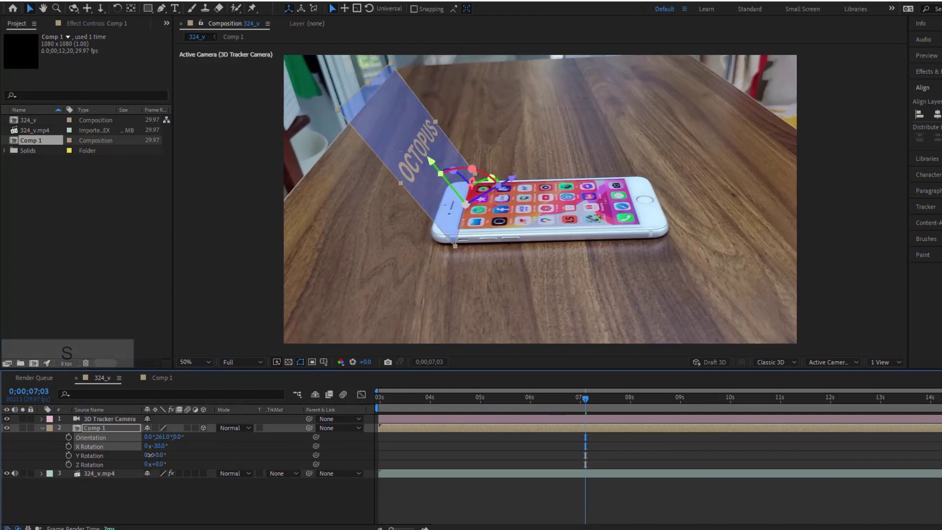
# Step: Scale Comp 1 down to 73% to match the phone's width and play back the composition
pyautogui.press('s')
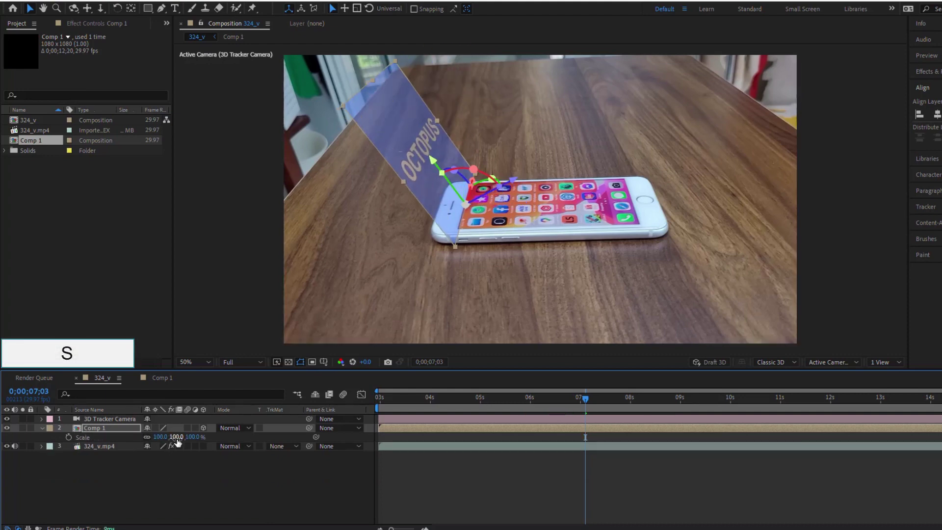
pyautogui.moveTo(177, 438); pyautogui.dragTo(168, 445)
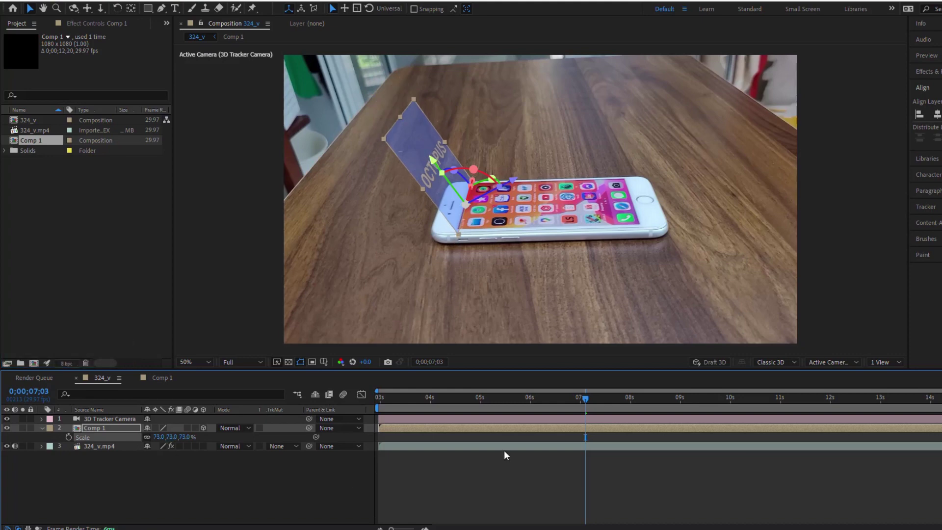
pyautogui.press('space')
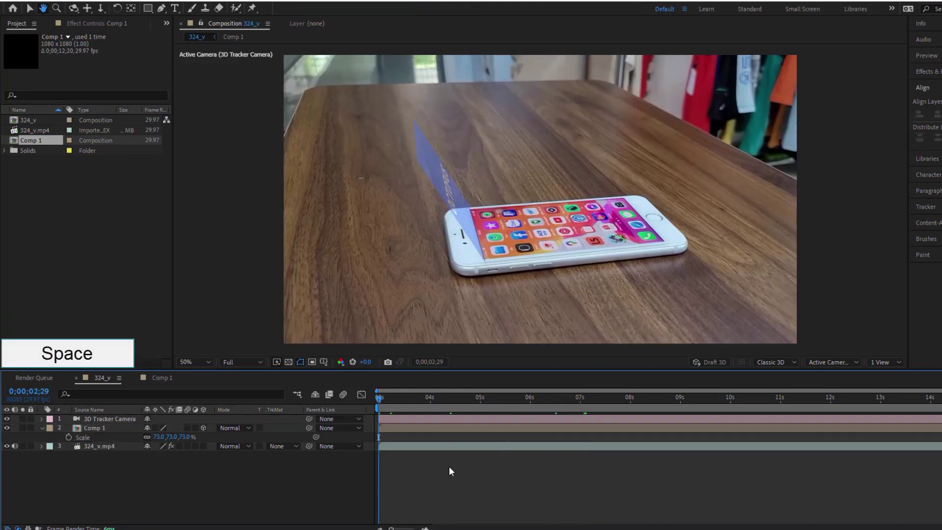